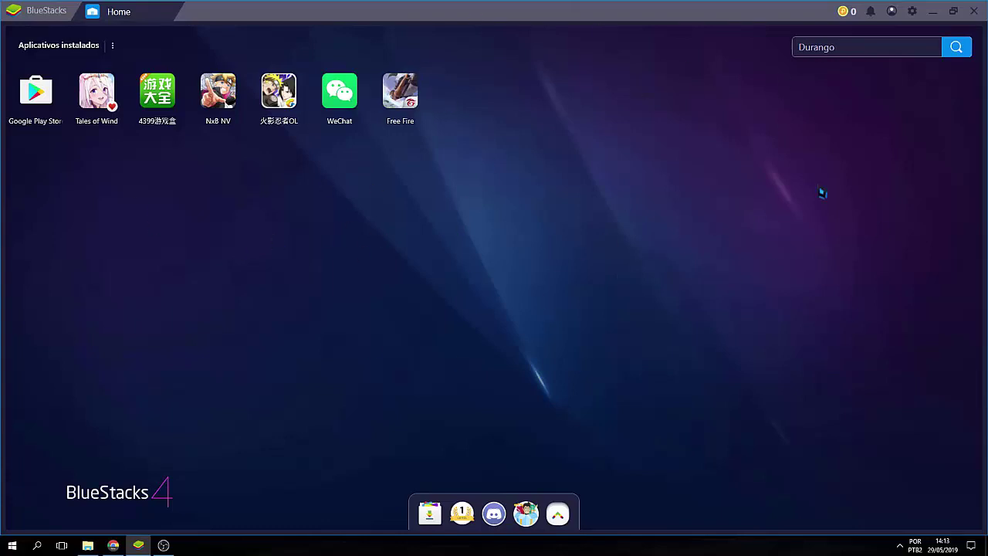
# - Open the BlueStacks engine settings and set the CPU core count to 4
pyautogui.click(913, 13)
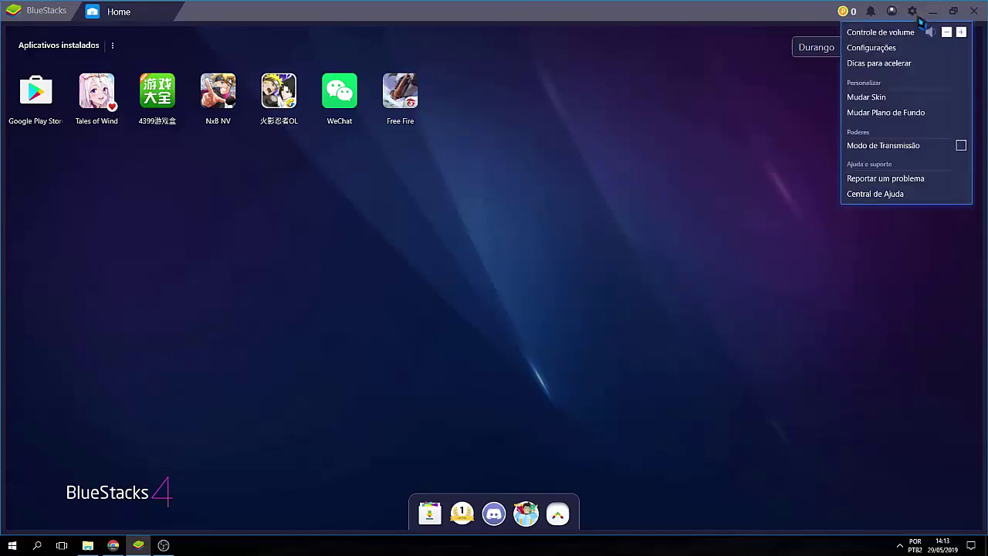
pyautogui.click(868, 48)
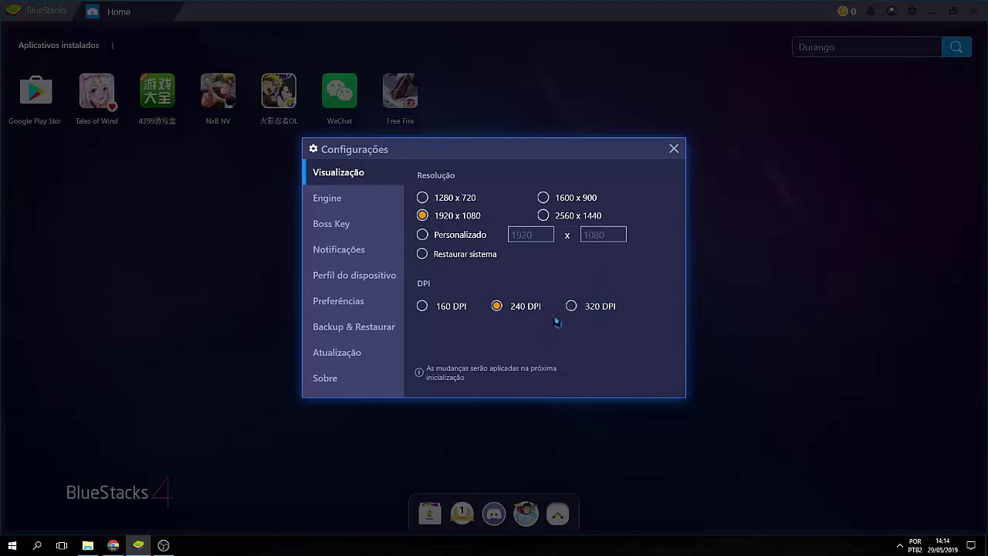
pyautogui.press('Down')
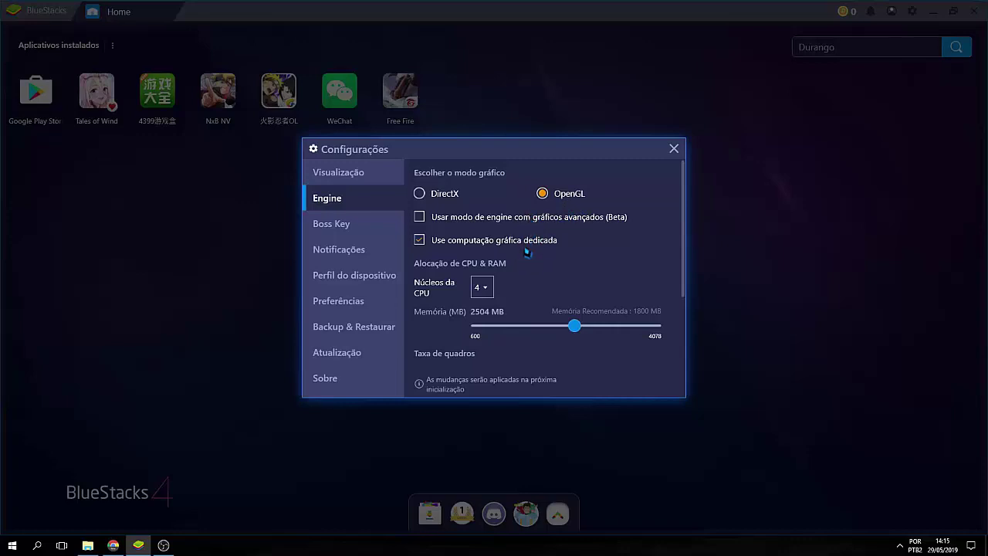
pyautogui.scroll(-1, 527, 226)
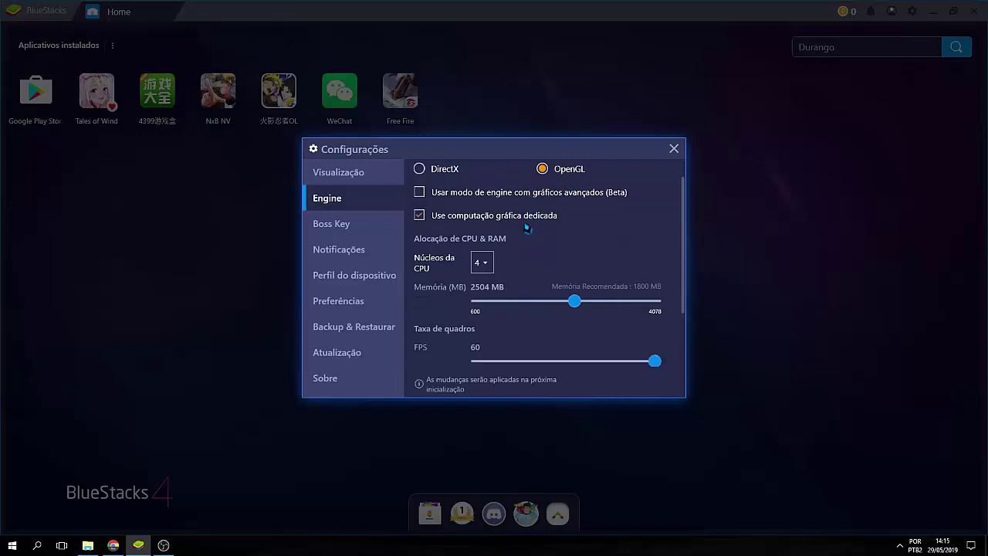
pyautogui.click(488, 266)
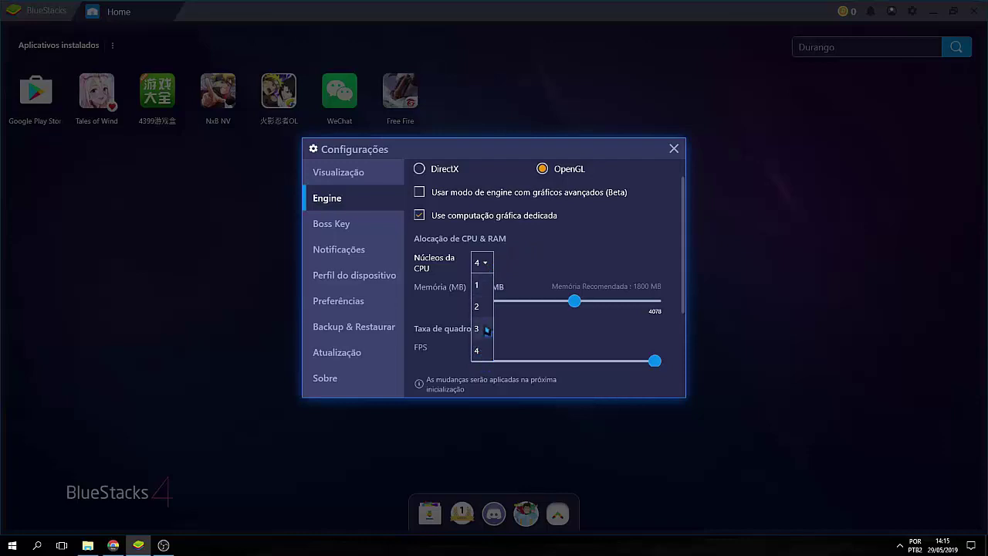
pyautogui.click(482, 353)
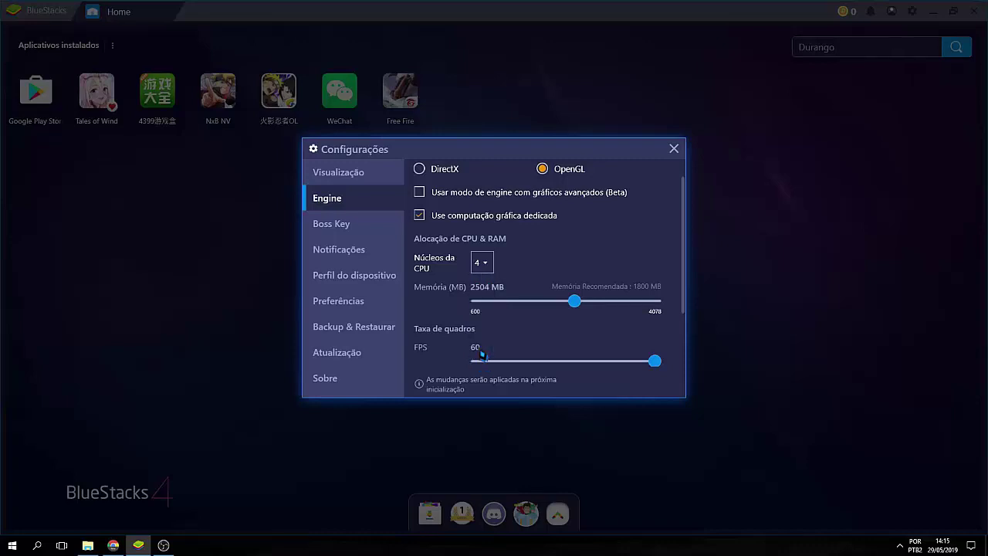
pyautogui.click(491, 263)
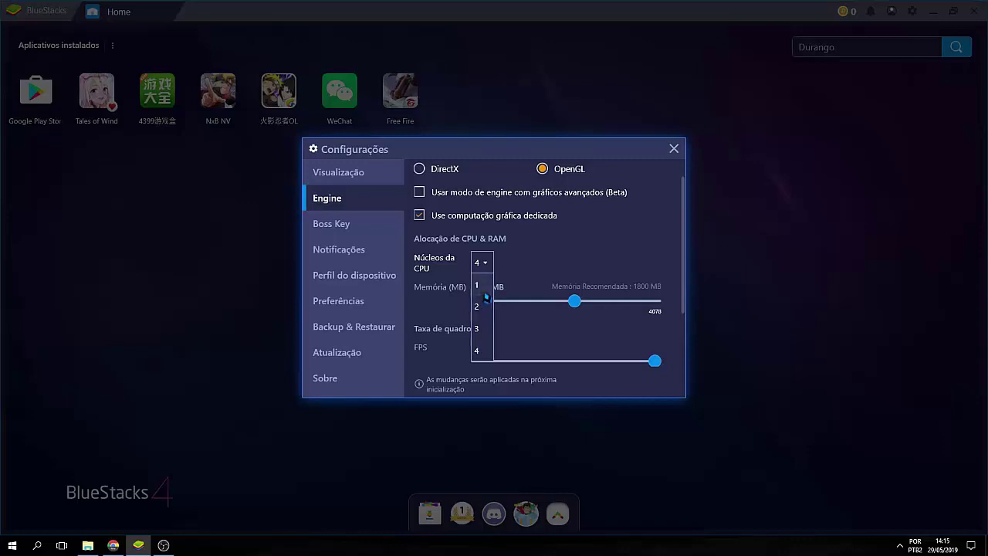
pyautogui.click(529, 266)
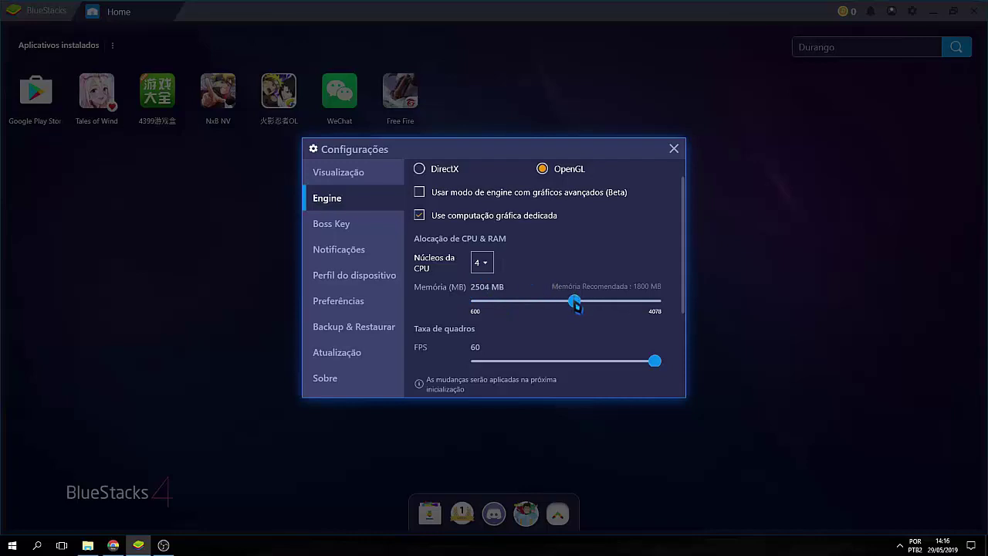
# - Try different memory allocations for the emulator engine, ending at 2512 MB
pyautogui.moveTo(576, 305); pyautogui.dragTo(528, 306)
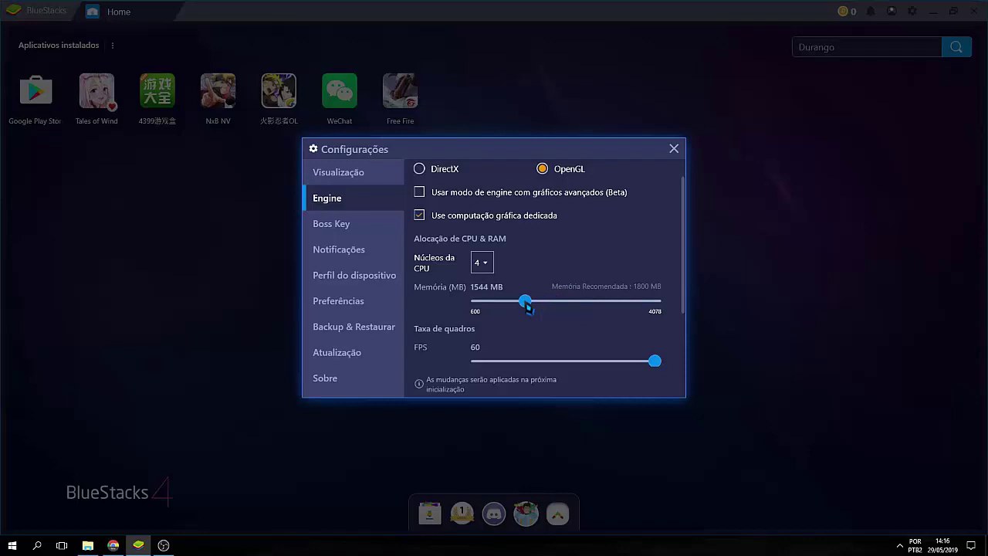
pyautogui.moveTo(527, 306); pyautogui.dragTo(538, 305)
pyautogui.moveTo(544, 311); pyautogui.dragTo(552, 315)
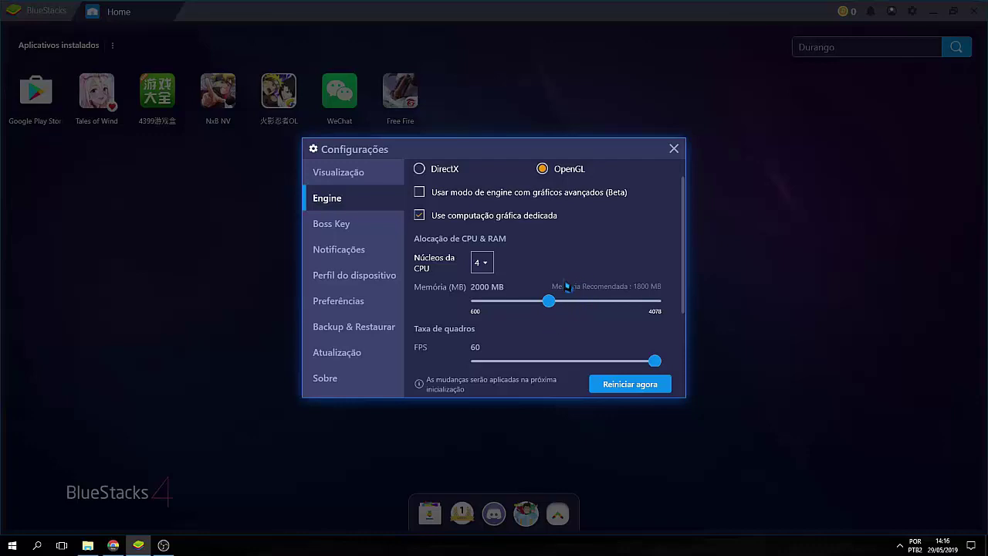
pyautogui.moveTo(555, 301); pyautogui.dragTo(510, 313)
pyautogui.moveTo(507, 312); pyautogui.dragTo(582, 310)
# - Lower the emulator's frame rate to 30 FPS
pyautogui.scroll(-2, 515, 318)
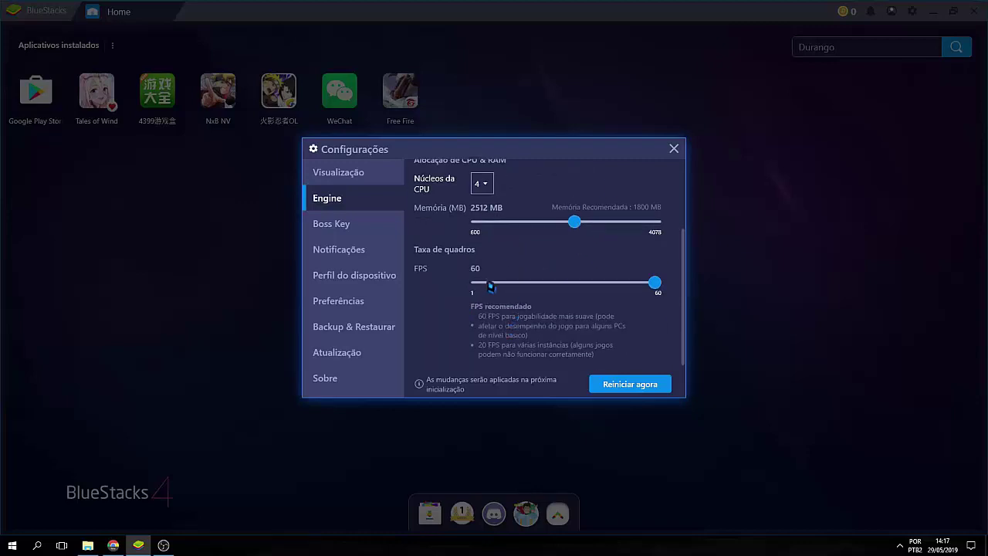
pyautogui.scroll(1, 493, 290)
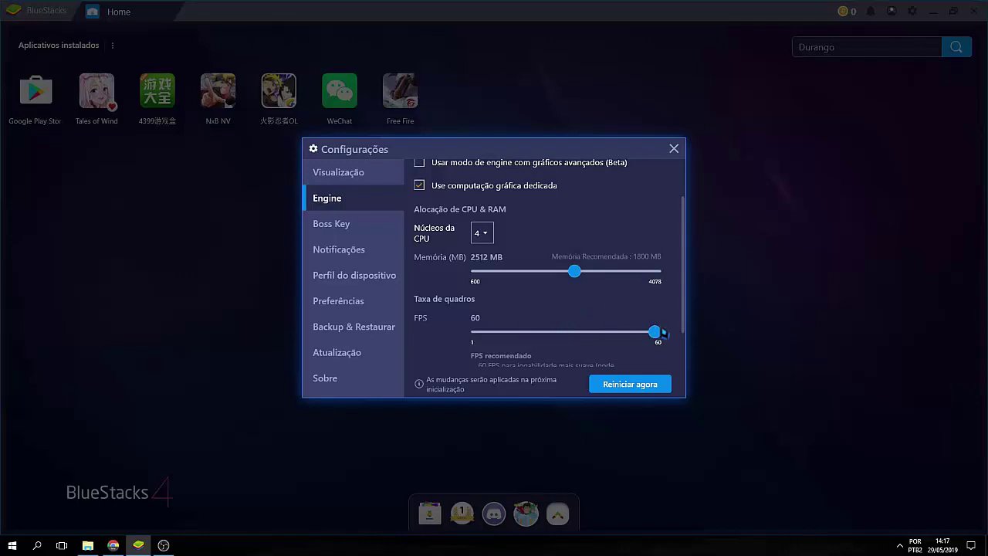
pyautogui.moveTo(656, 335); pyautogui.dragTo(567, 349)
pyautogui.scroll(-2, 607, 293)
pyautogui.scroll(3, 607, 305)
pyautogui.scroll(-3, 607, 313)
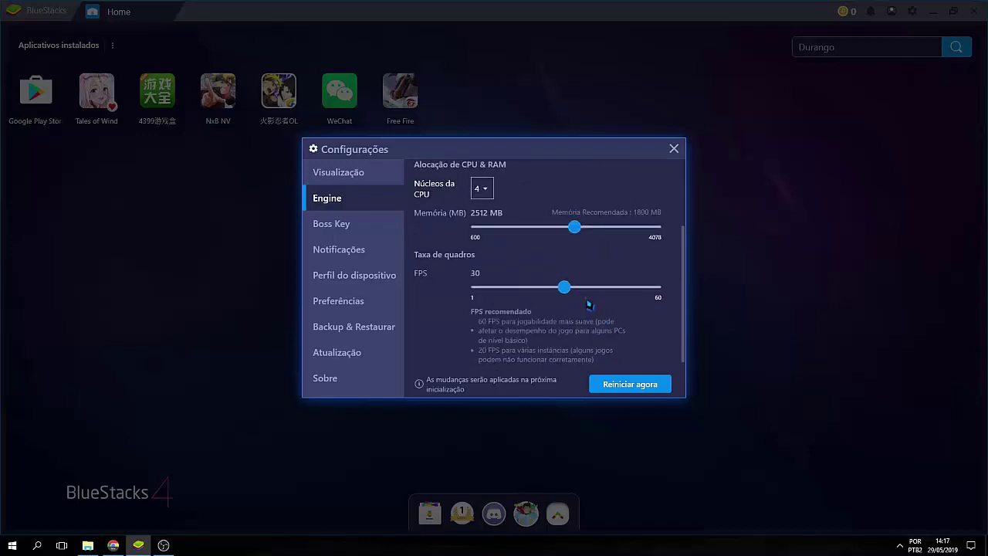
# - Raise the emulator's frame rate to 60 FPS
pyautogui.moveTo(569, 292); pyautogui.dragTo(704, 293)
pyautogui.scroll(3, 638, 322)
pyautogui.scroll(-3, 638, 323)
pyautogui.scroll(4, 651, 295)
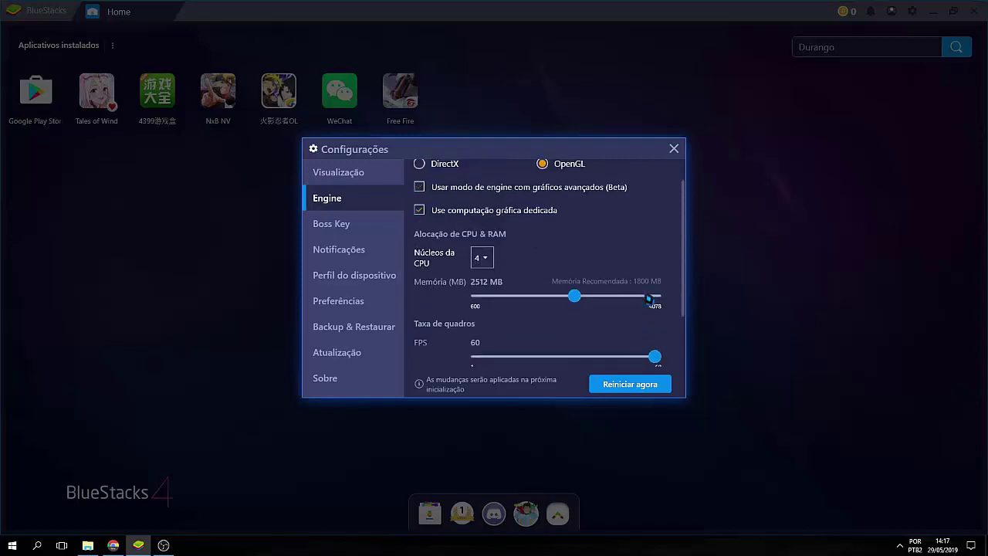
# - Look through the Boss Key, Notificações, Perfil do dispositivo, Preferências, Backup & Restaurar and Atualização settings, and return to Engine
pyautogui.click(370, 225)
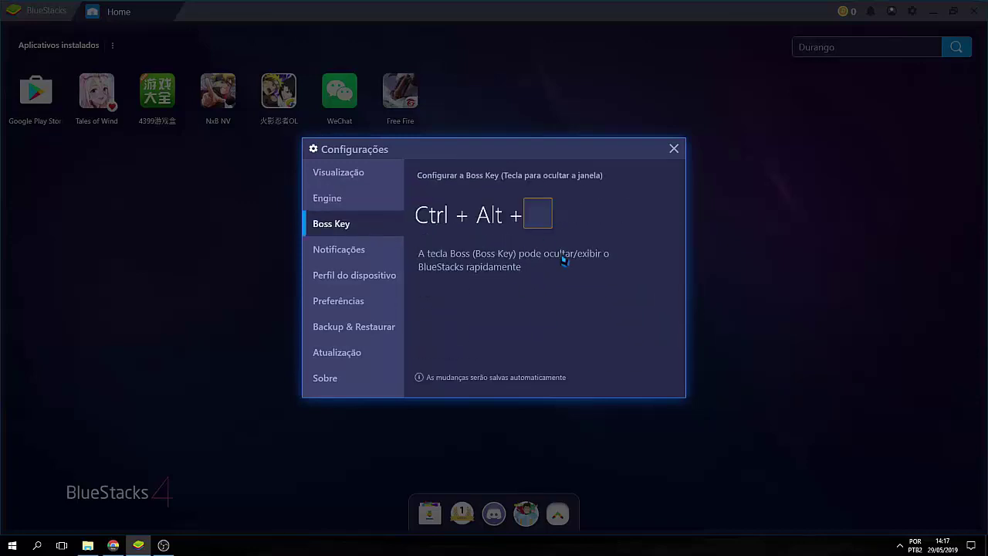
pyautogui.click(371, 253)
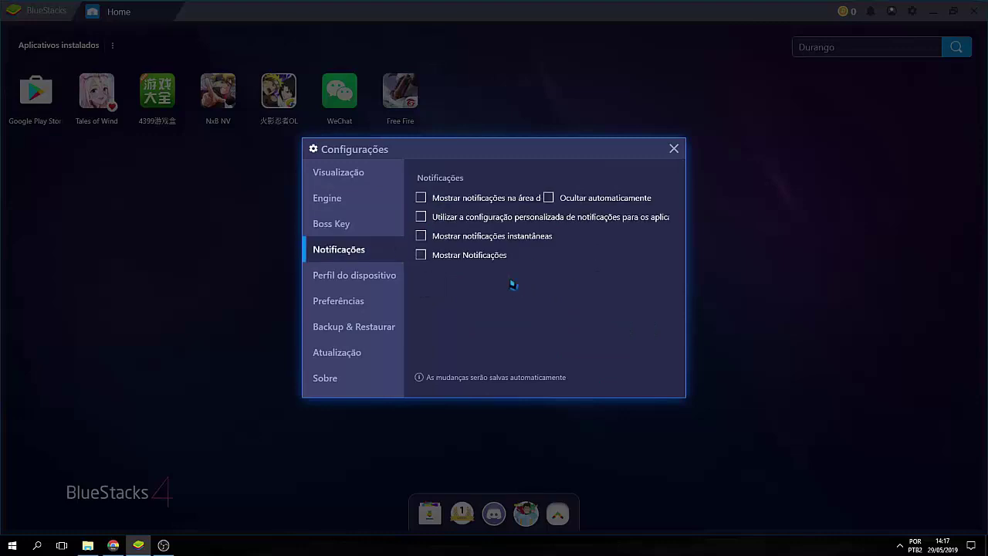
pyautogui.click(386, 278)
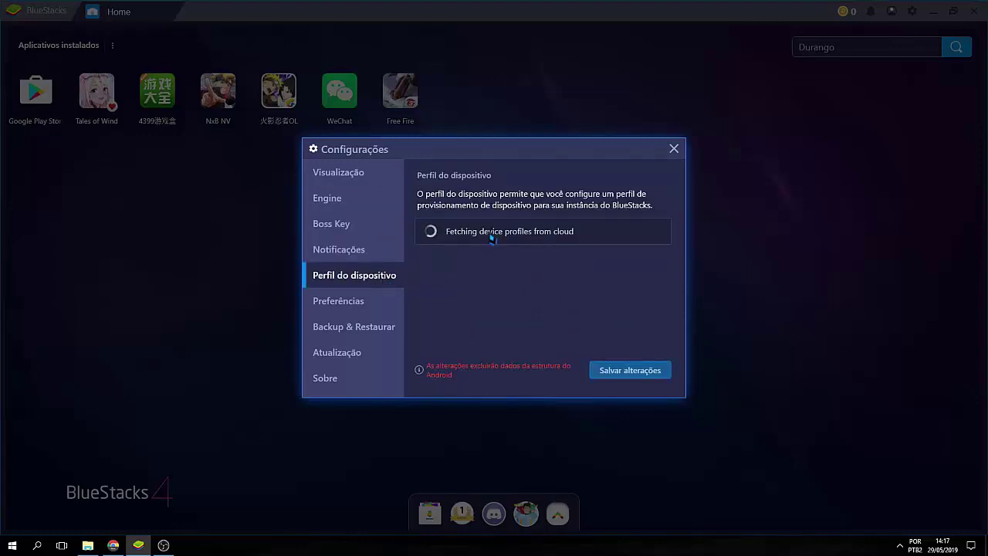
pyautogui.click(370, 302)
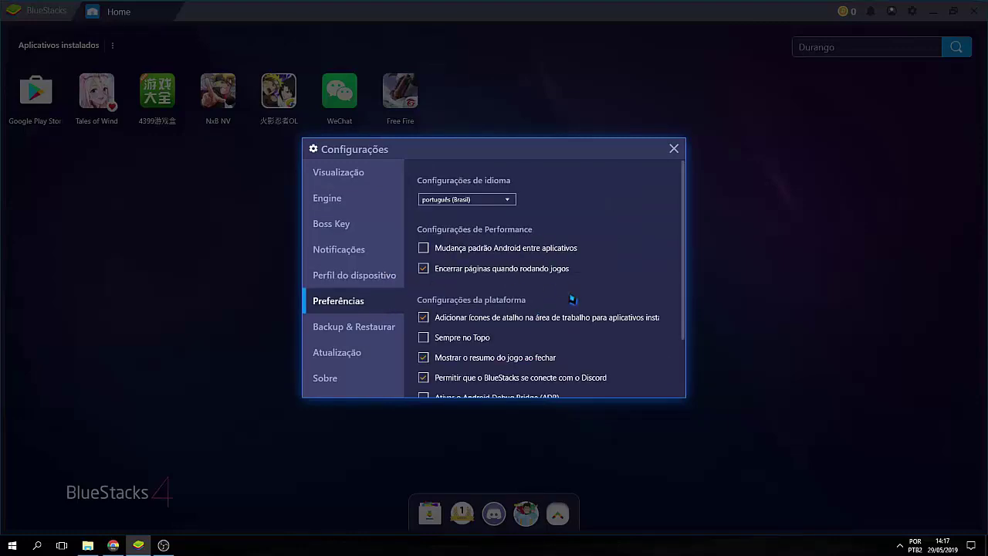
pyautogui.click(376, 336)
pyautogui.click(362, 357)
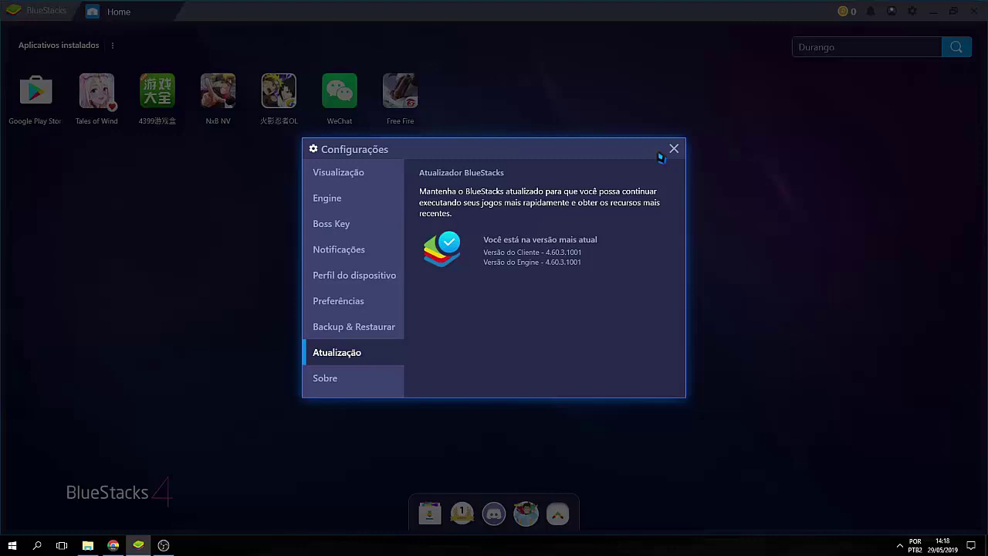
pyautogui.click(386, 196)
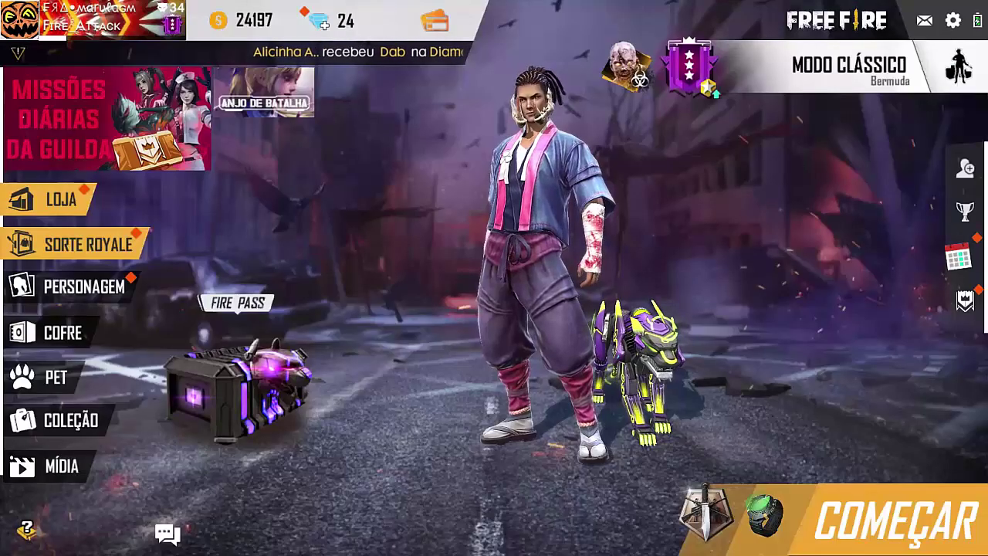
# - In the Free Fire lobby, make the character perform the throne emote and another emote from the wheel
pyautogui.moveTo(828, 404); pyautogui.dragTo(596, 399)
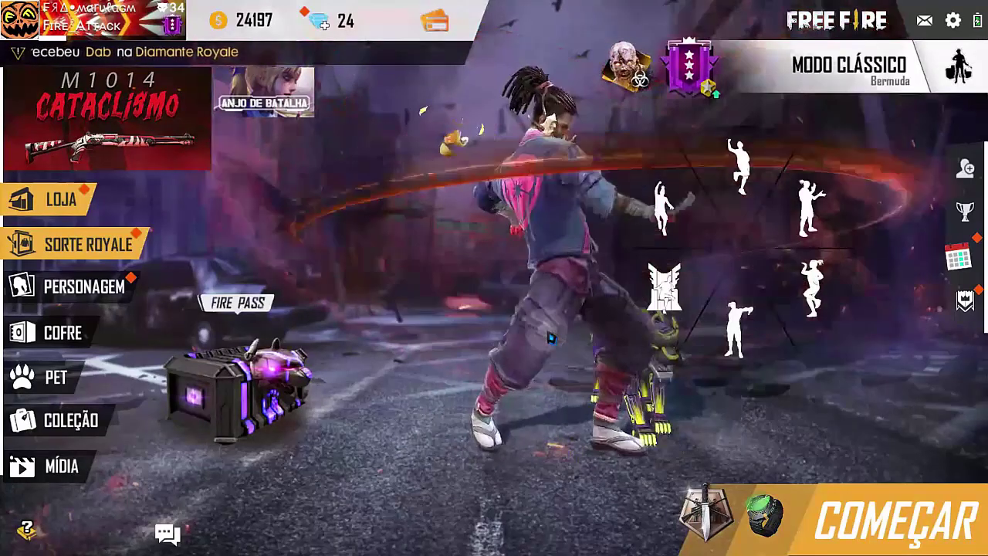
pyautogui.click(664, 287)
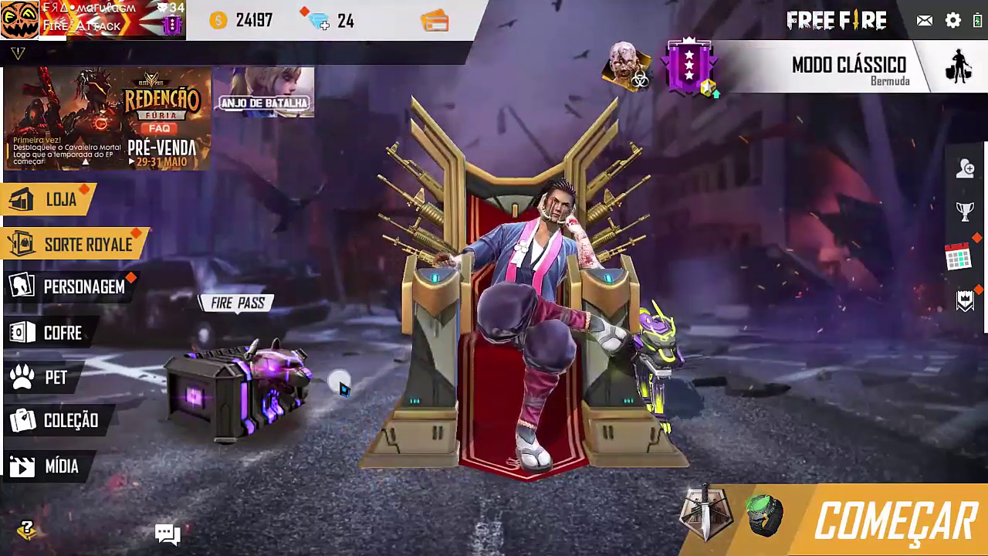
pyautogui.click(354, 379)
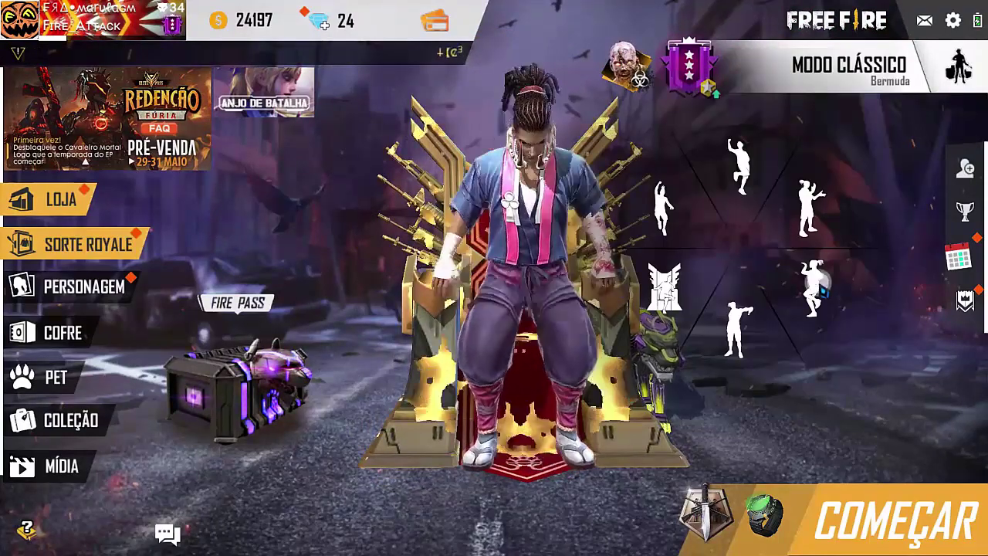
pyautogui.click(809, 220)
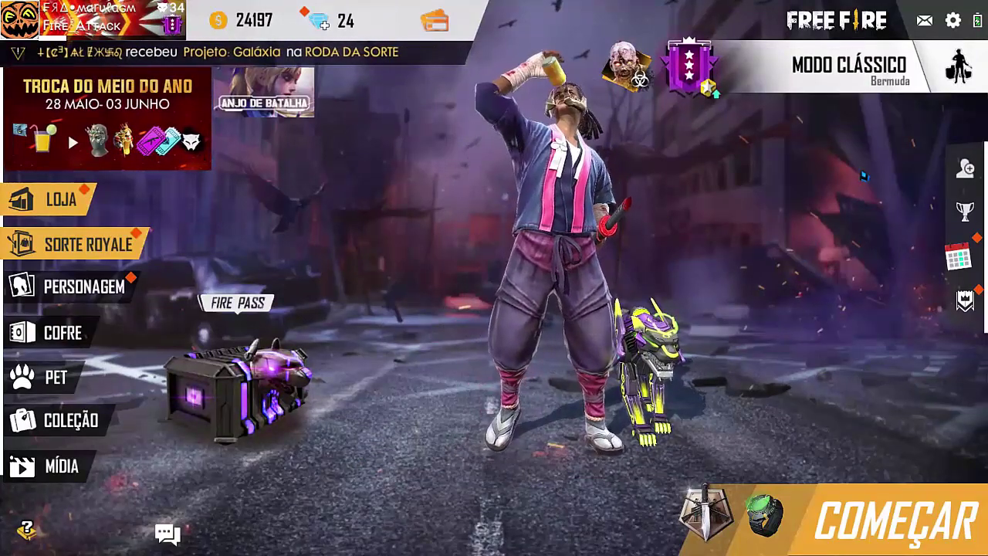
# - Open Free Fire's basic configuration and try the Suave and Padrão graphics levels, ending on Ultra
pyautogui.click(954, 22)
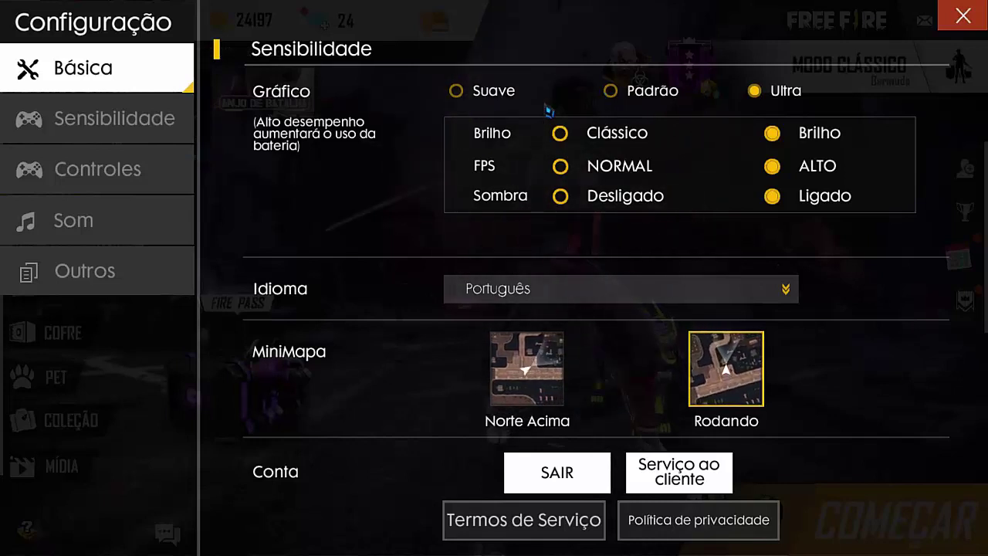
pyautogui.click(455, 91)
pyautogui.click(609, 90)
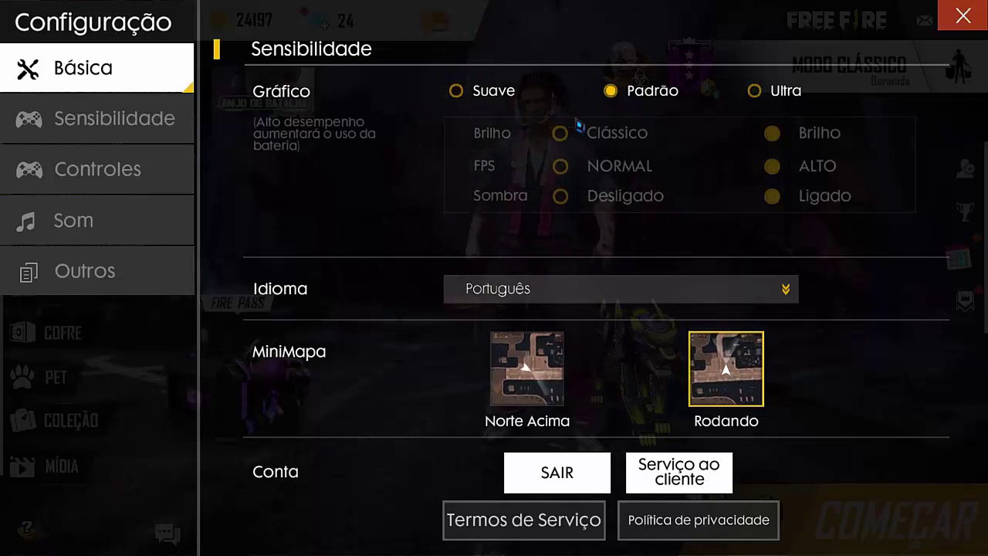
pyautogui.click(496, 93)
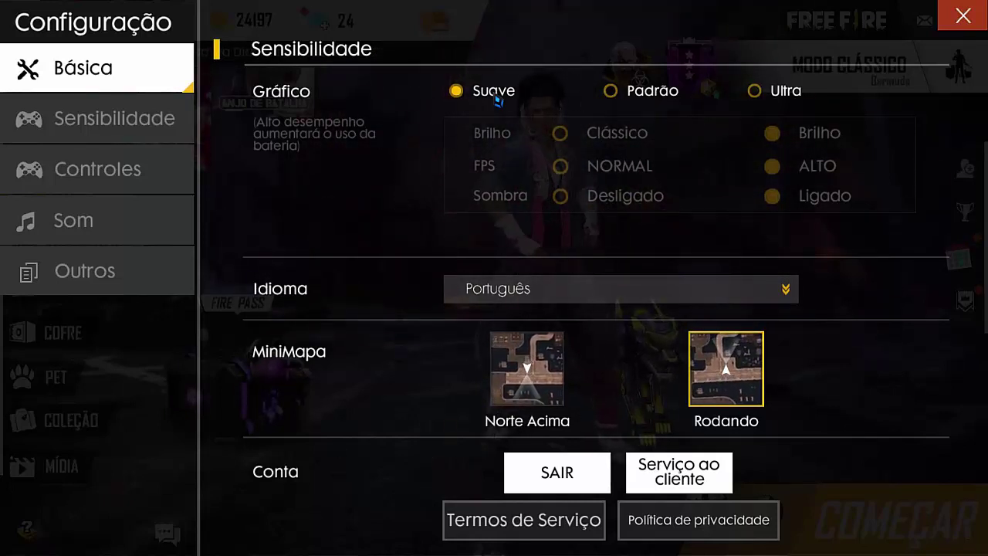
pyautogui.click(753, 97)
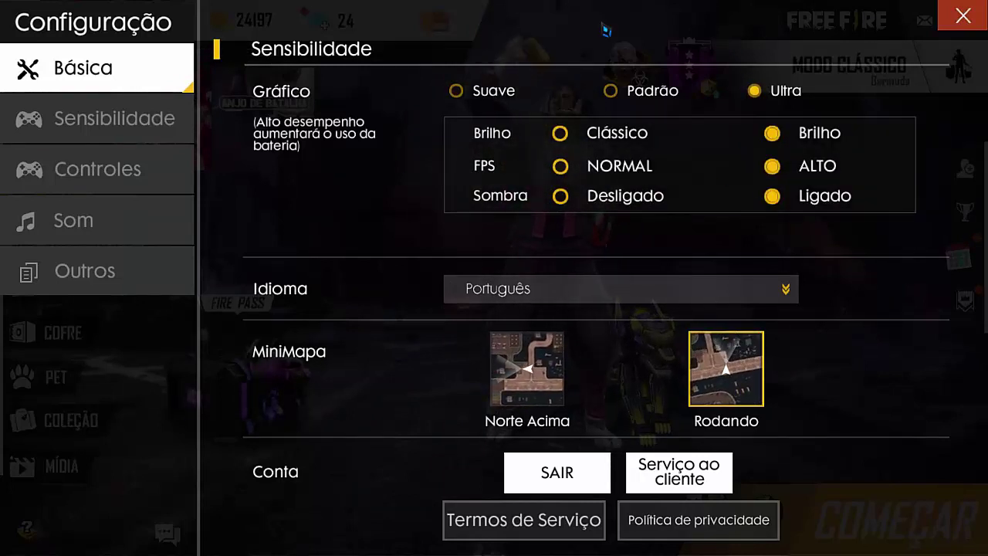
# - Switch the game's graphics level through Suave and Padrão once more and set it back to Ultra
pyautogui.click(656, 83)
pyautogui.click(456, 94)
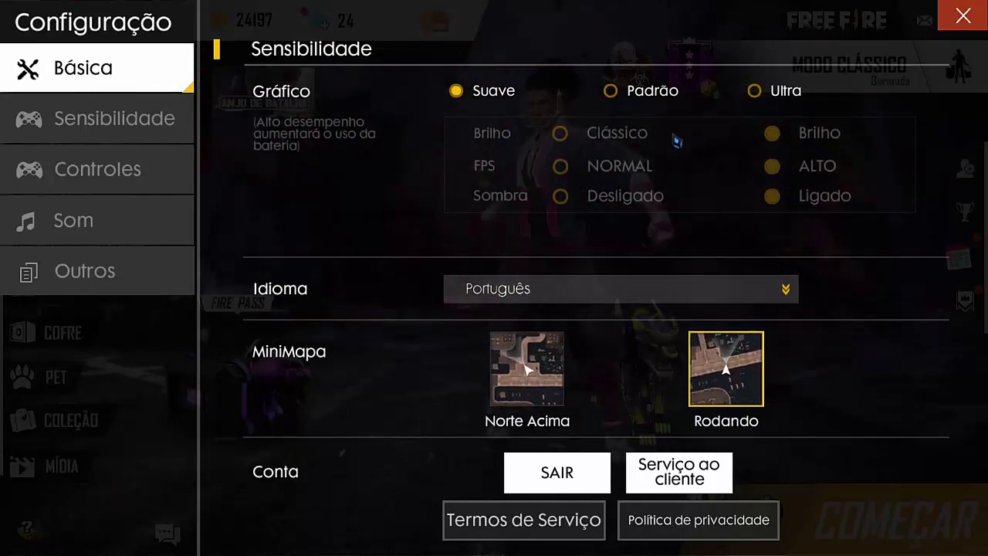
pyautogui.click(613, 93)
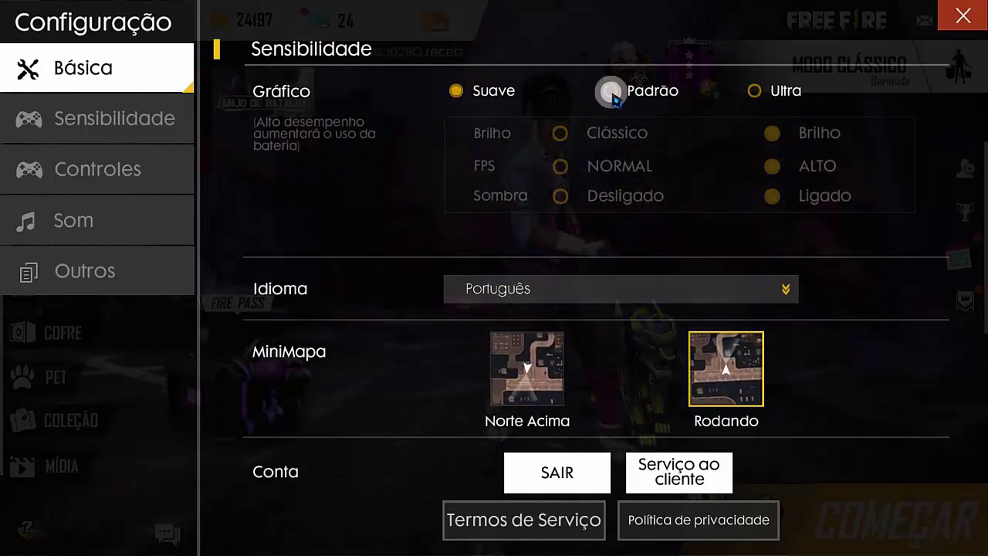
pyautogui.click(745, 92)
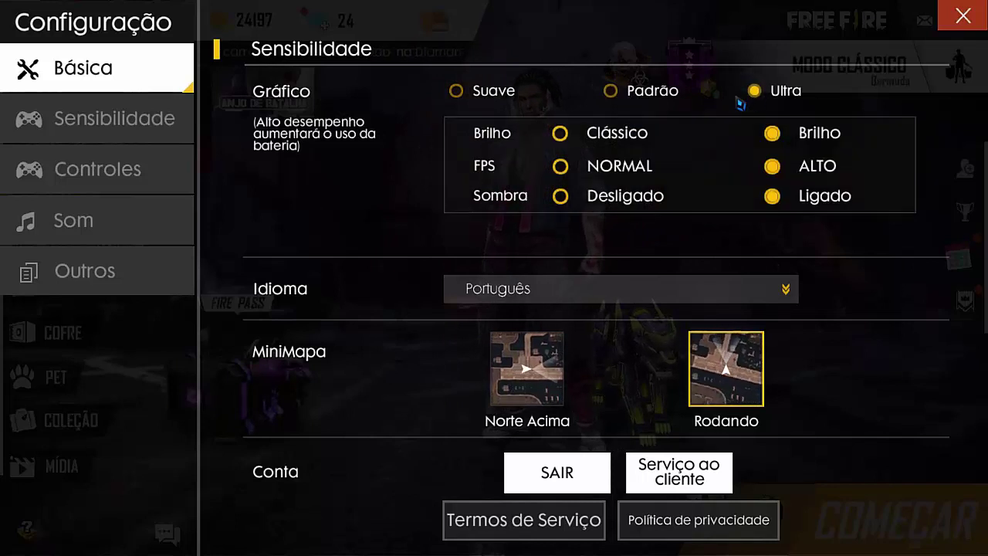